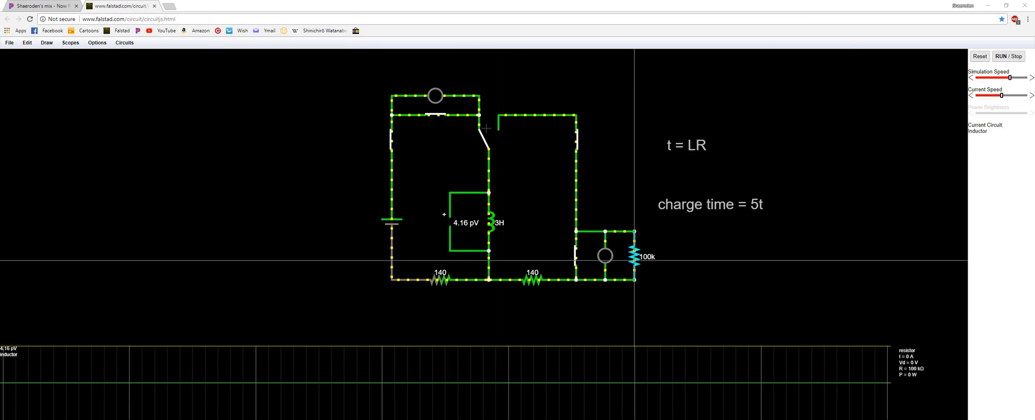
- Switch the inductor over to the discharge loop and open the bypass switches across both lamps
click(488, 141)
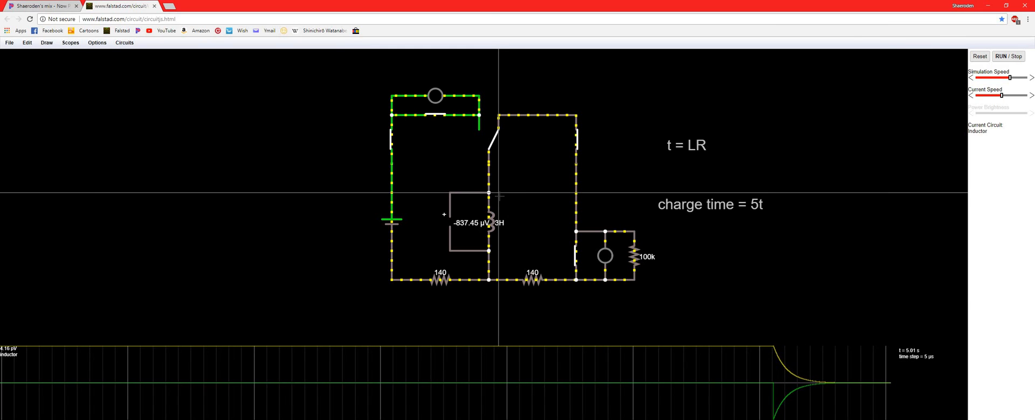
click(434, 115)
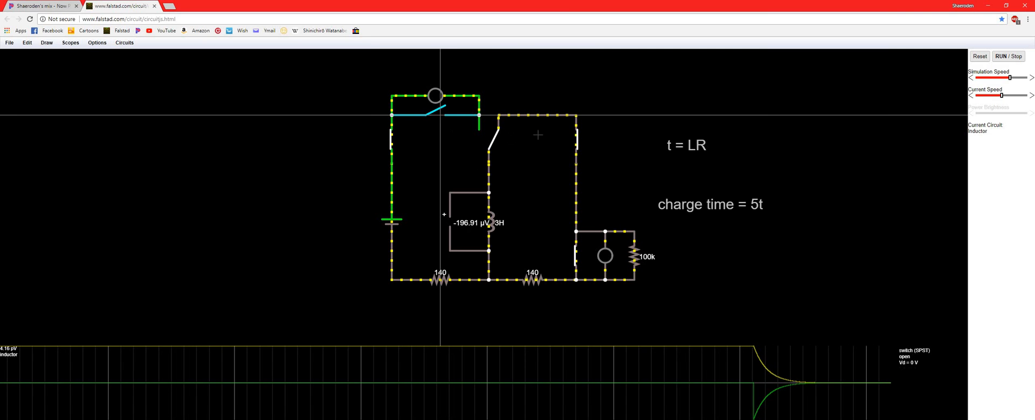
click(577, 261)
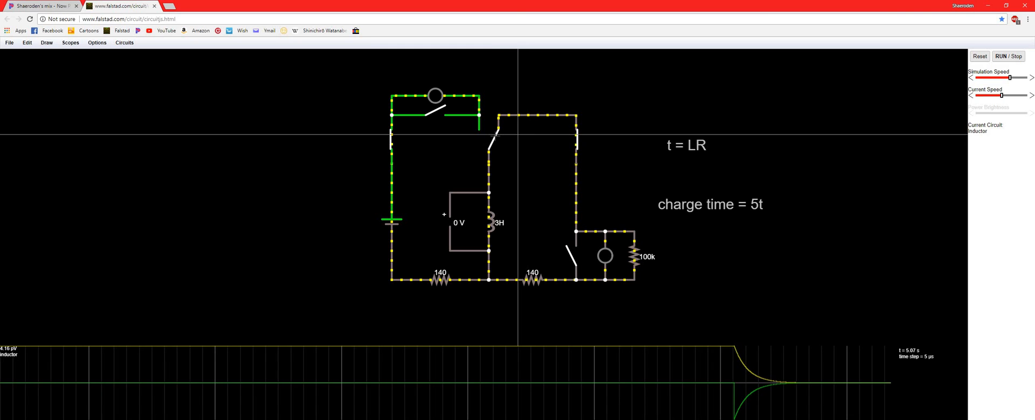
- Charge the inductor from the battery, and at a lower simulation speed flip it briefly to the discharge loop and back
click(497, 134)
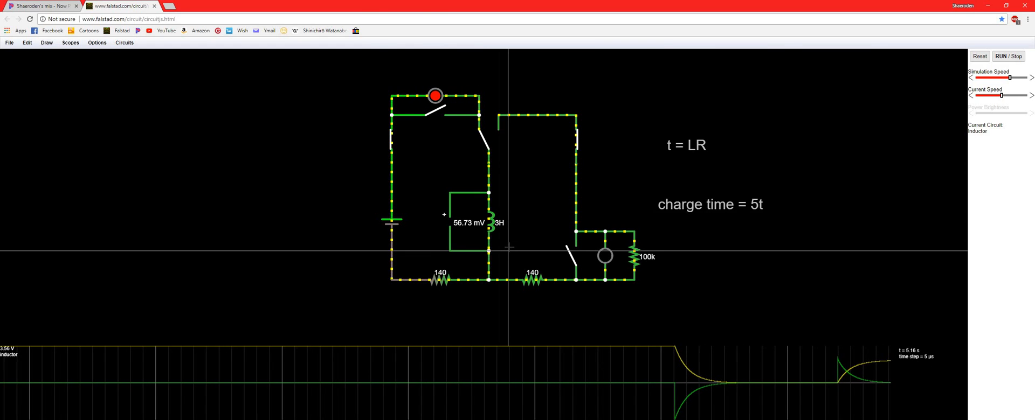
click(1001, 79)
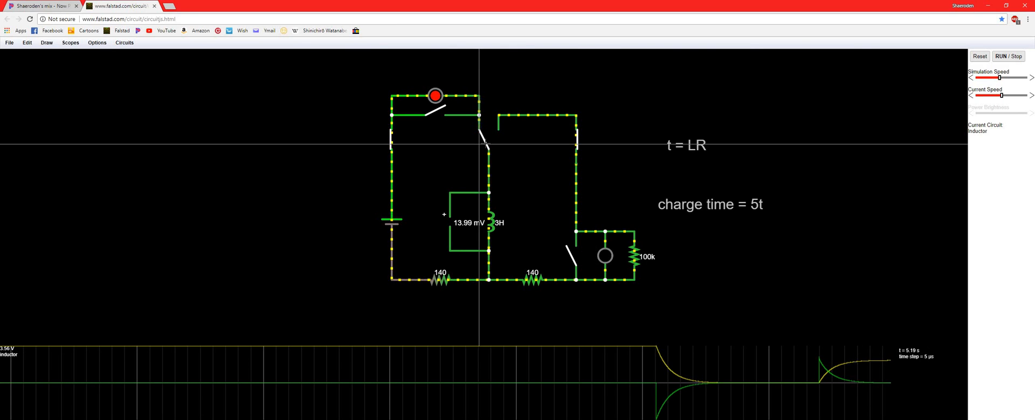
click(488, 144)
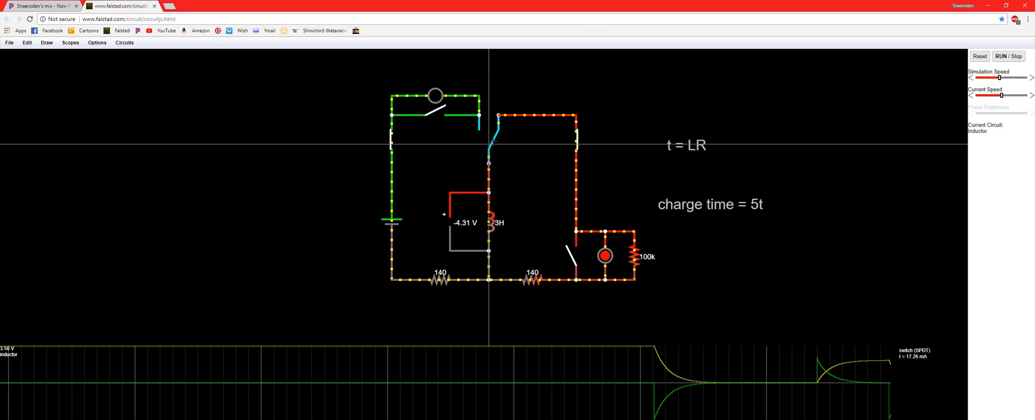
click(490, 142)
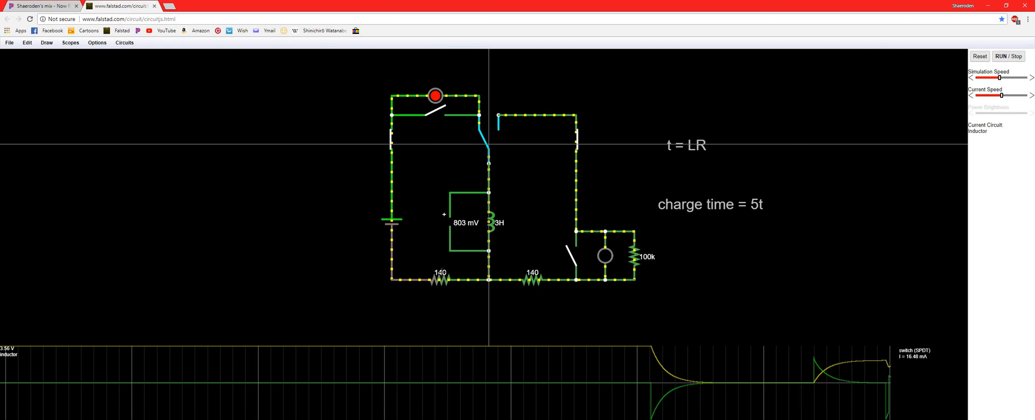
- Set the resistance of the resistor in the battery loop to 500 ohms
right_click(448, 283)
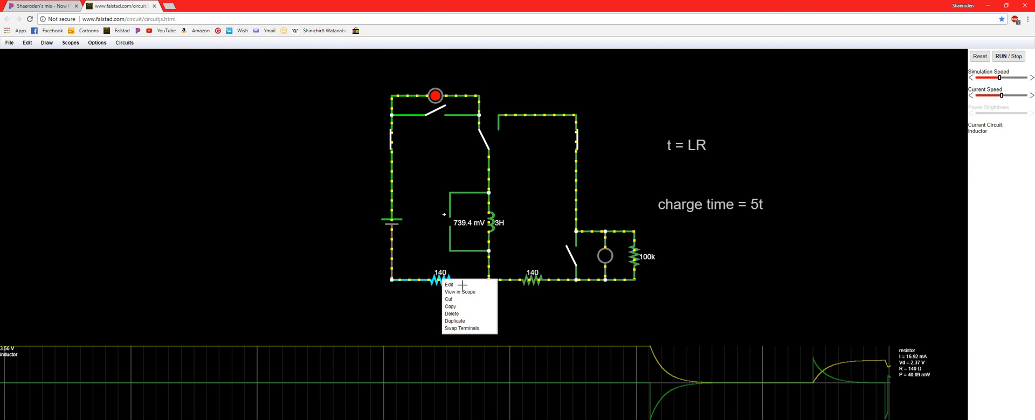
click(458, 293)
click(488, 227)
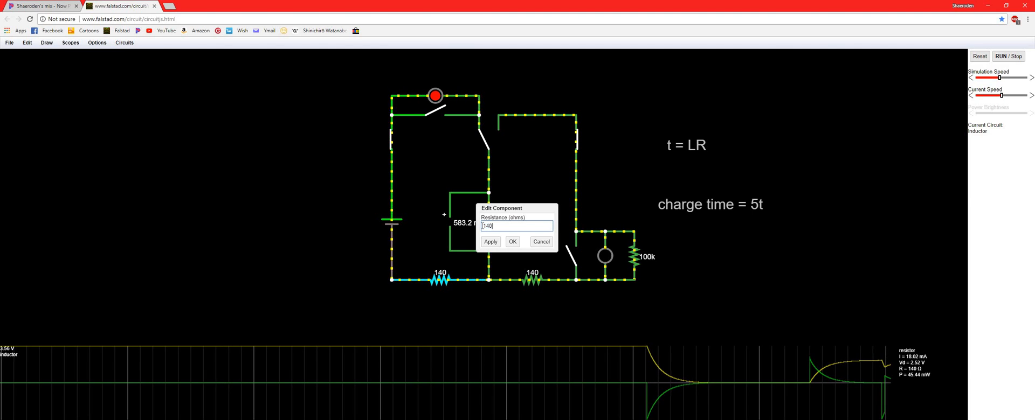
double_click(482, 227)
text(500)
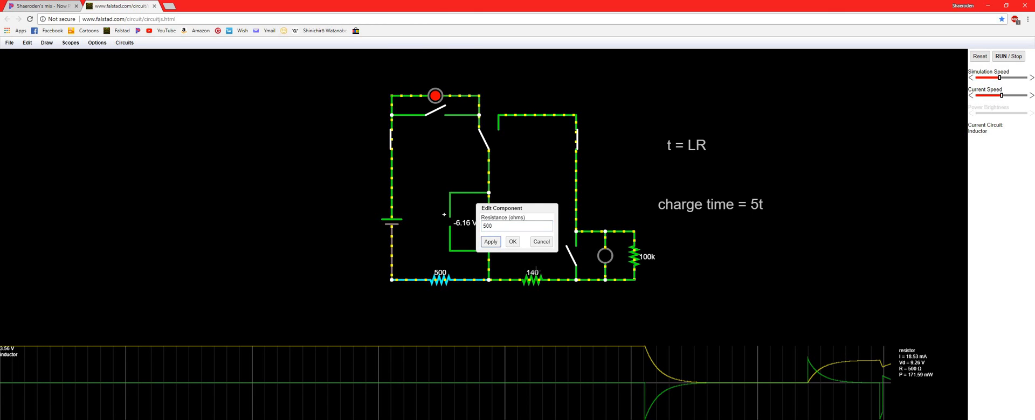
click(512, 242)
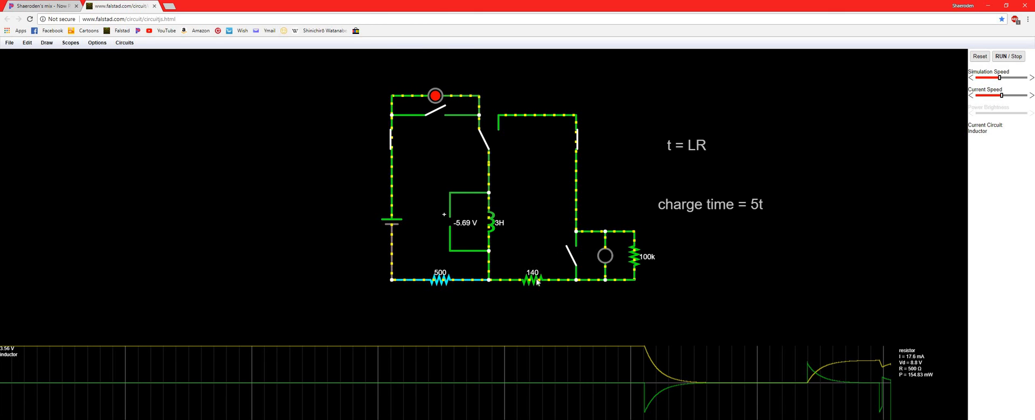
- Set the resistance of the 140 ohm resistor in the discharge loop to 500 ohms
right_click(536, 280)
click(543, 284)
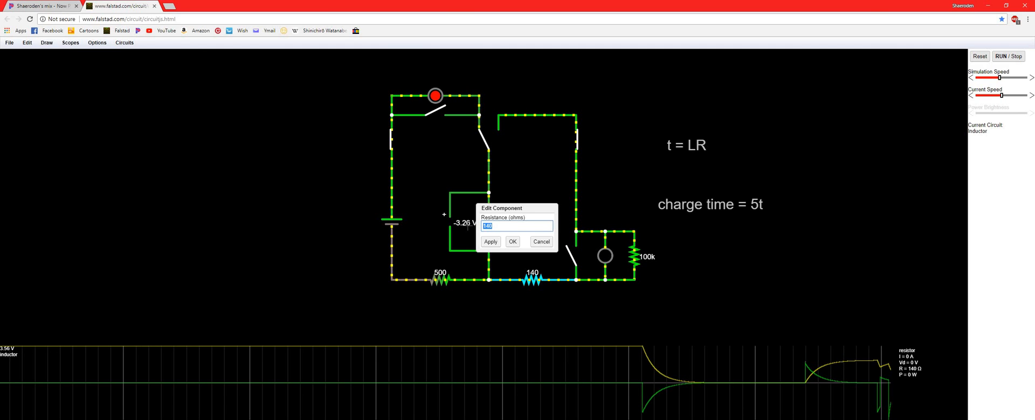
text(500)
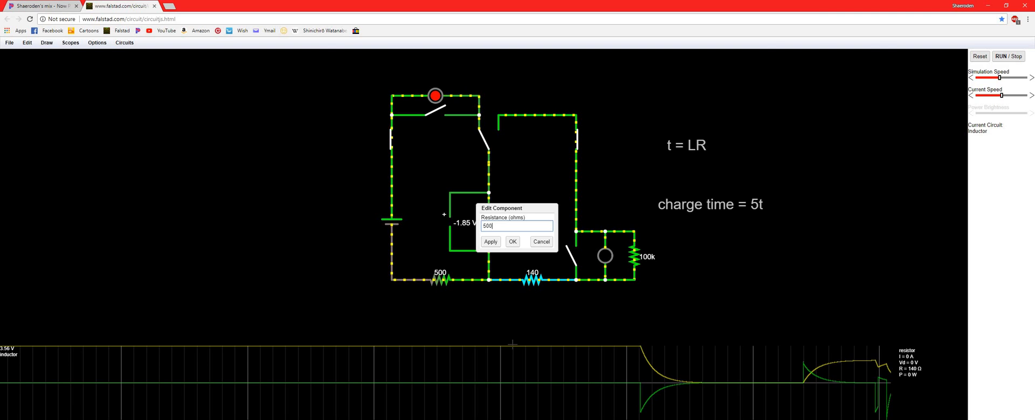
click(514, 242)
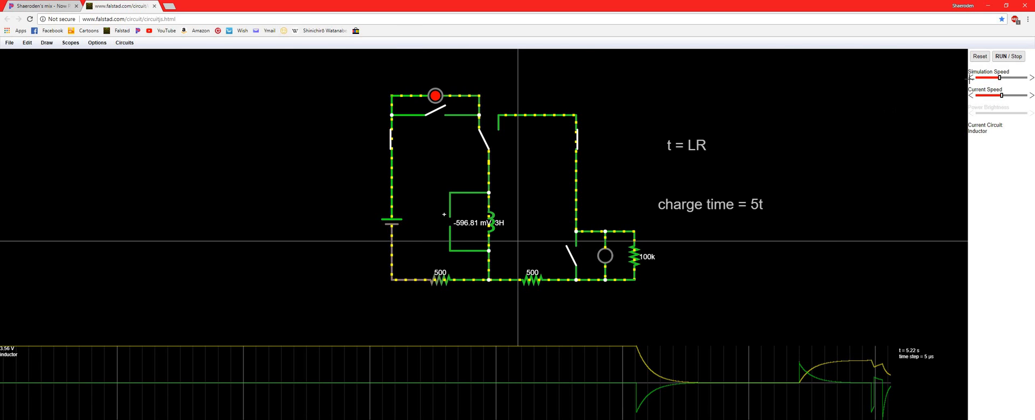
- Raise the simulation speed and flip the two-way switch to discharge the inductor through the 500 ohm resistor
drag(1008, 78, 1015, 78)
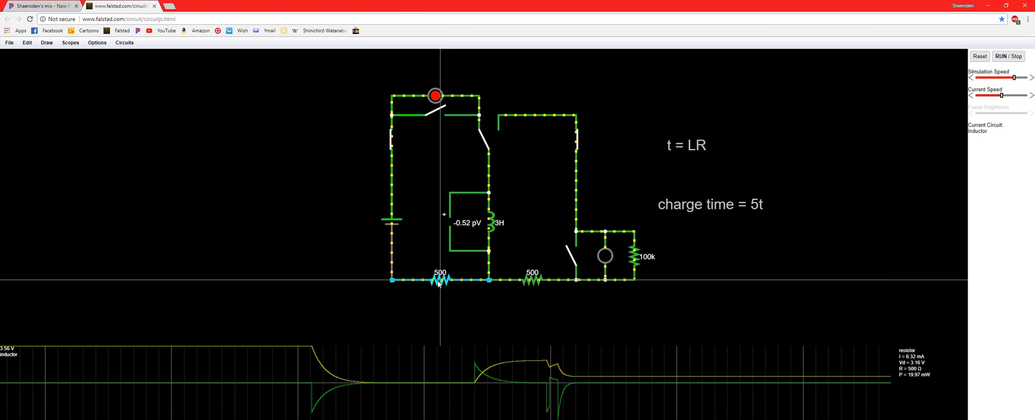
click(492, 145)
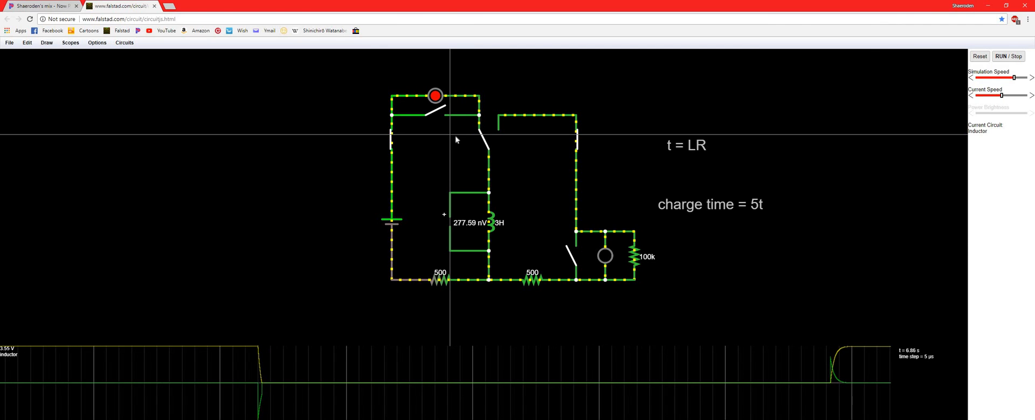
- Set the inductor's inductance to 5 H
right_click(488, 218)
click(489, 221)
double_click(484, 220)
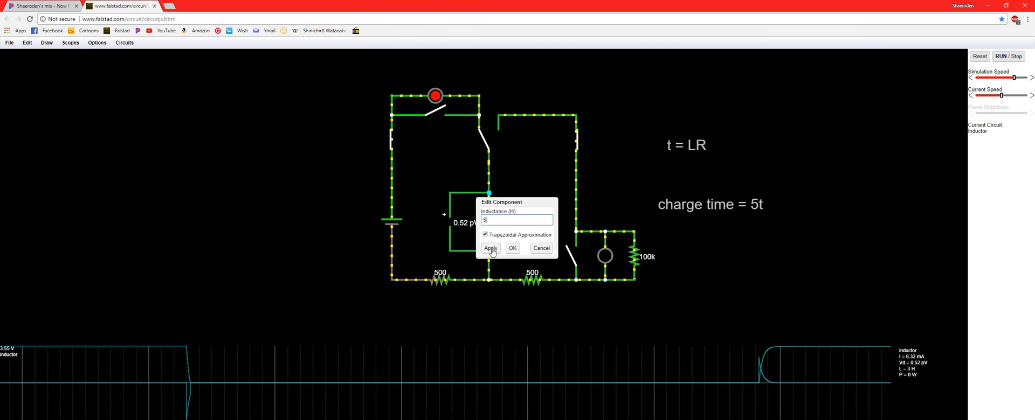
text(5)
click(512, 248)
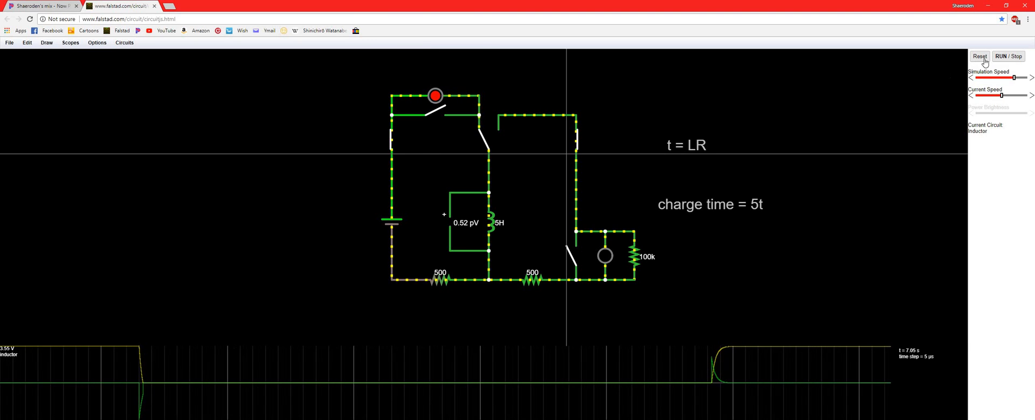
- Cycle the two-way switch to discharge the 5 H inductor and recharge it from the battery
click(481, 146)
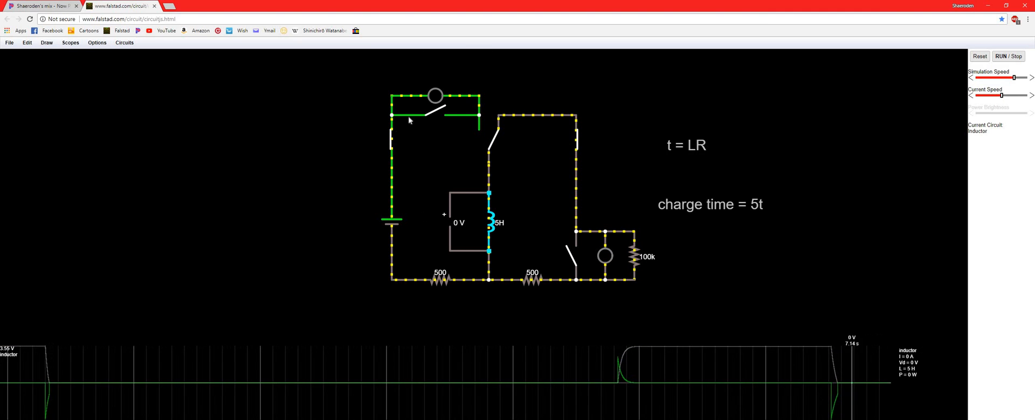
click(492, 141)
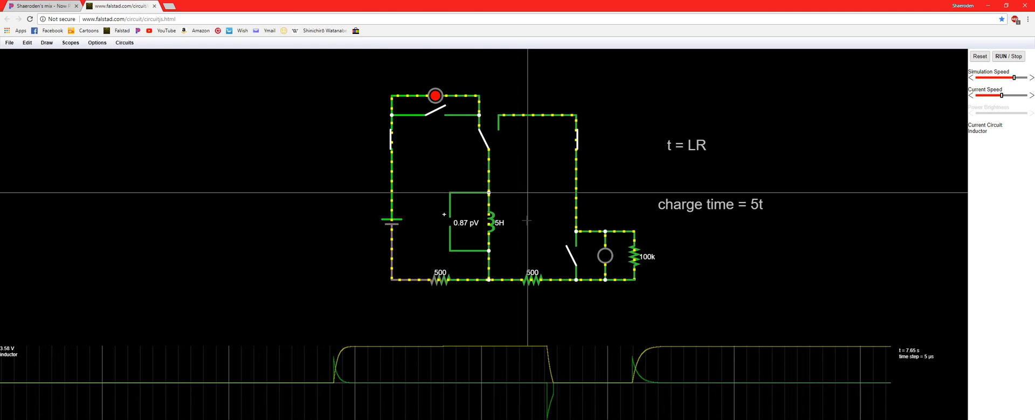
- Add a switch in parallel with the inductor and wire both its ends to the inductor's terminals
drag(527, 192, 488, 251)
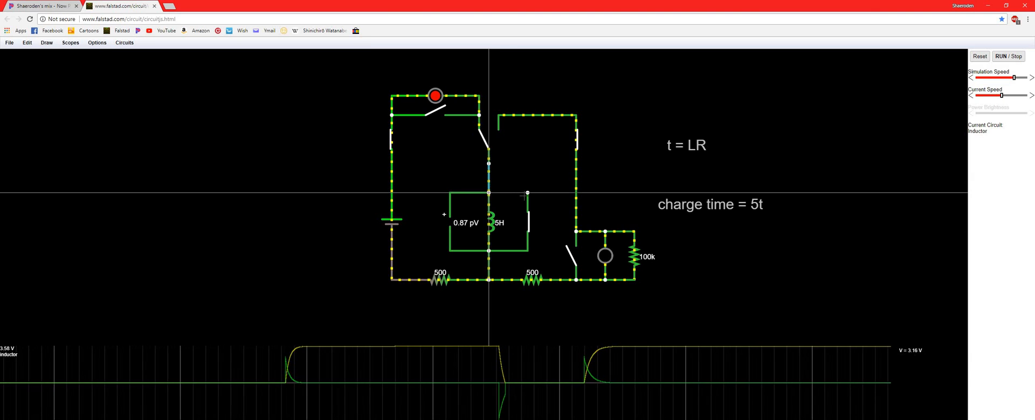
drag(489, 193, 527, 193)
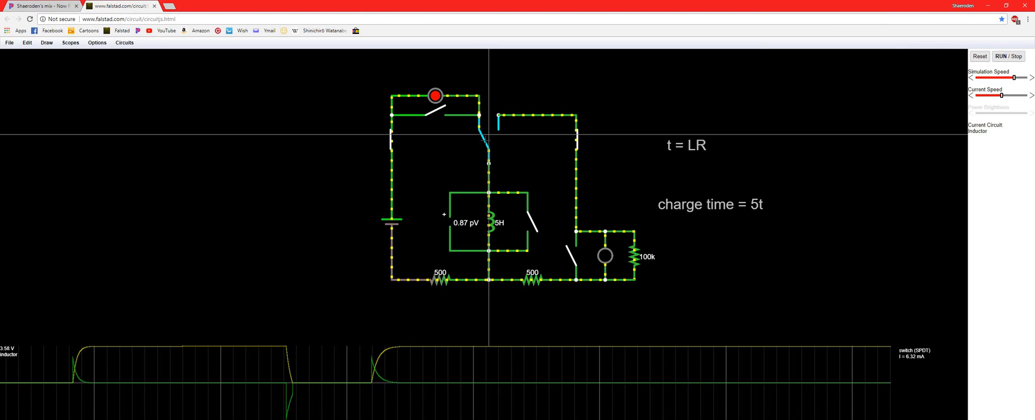
- Discharge the inductor and close the bypass switch across the discharge loop's lamp before reconnecting the inductor to the battery loop
click(488, 143)
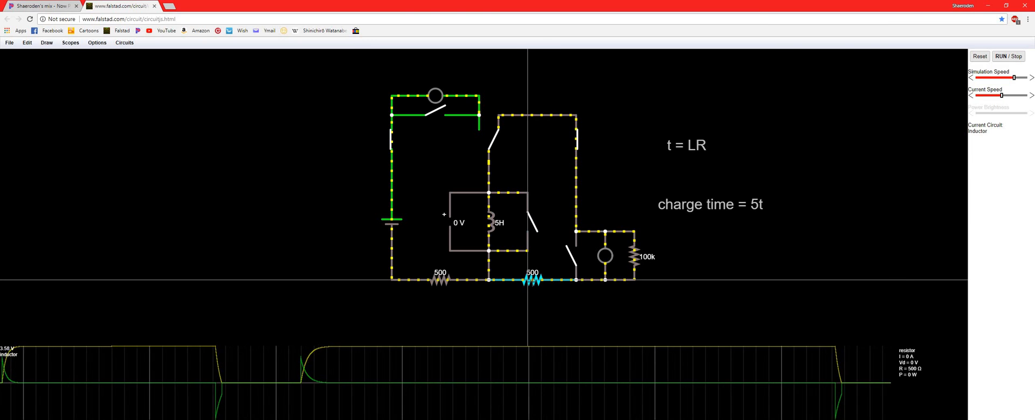
click(576, 250)
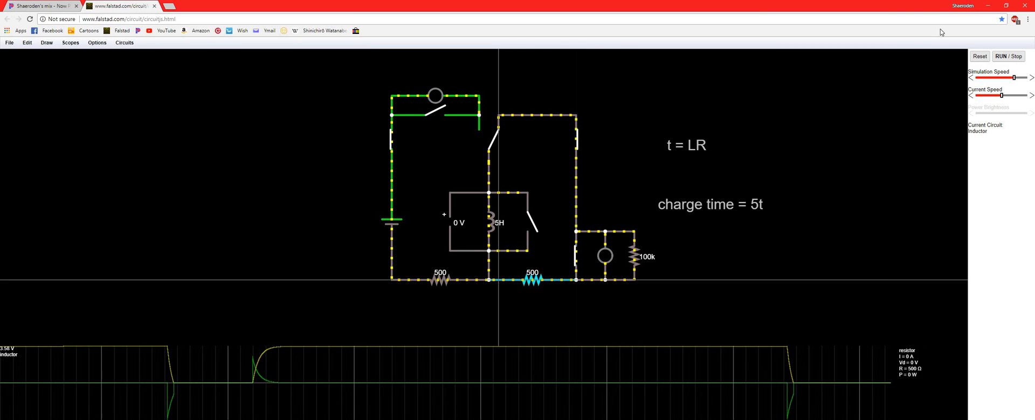
click(497, 134)
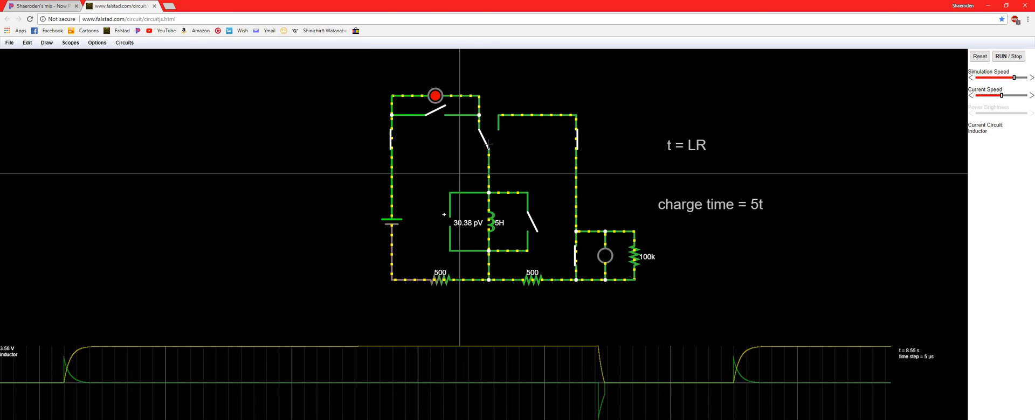
- Slow the simulation, start discharging the inductor, and close and reopen the parallel switch to hold and release its current
click(1009, 78)
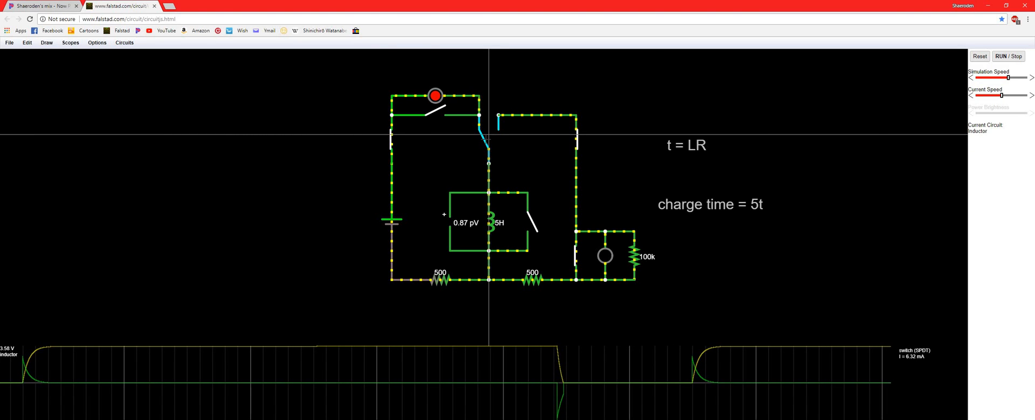
click(487, 140)
click(541, 222)
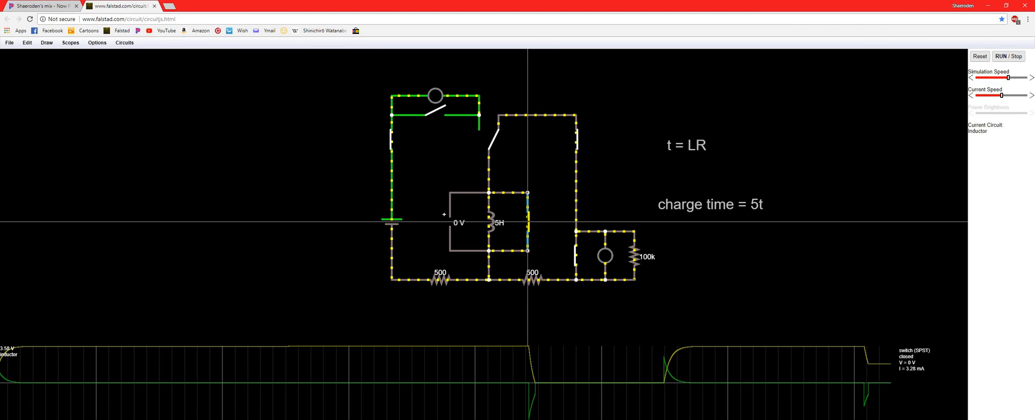
click(527, 221)
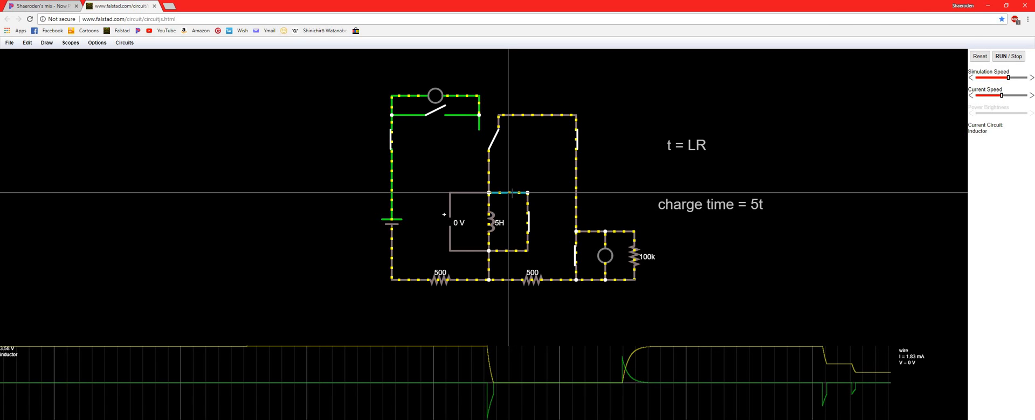
click(528, 221)
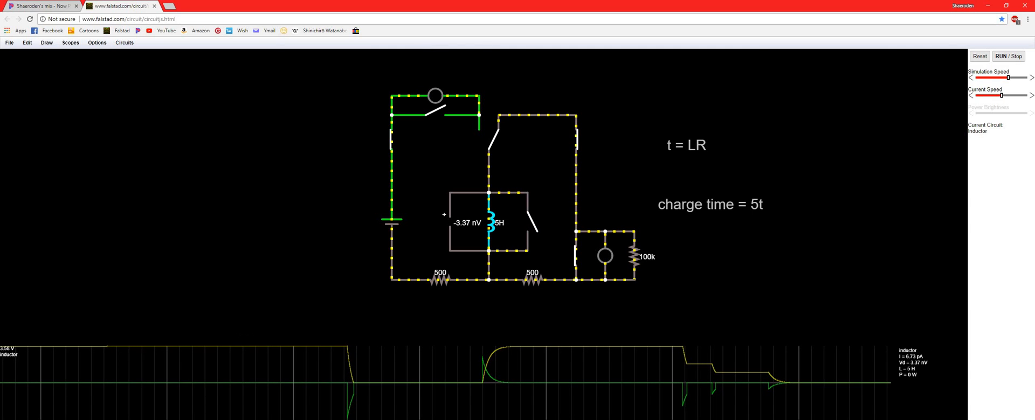
key(alt+Tab)
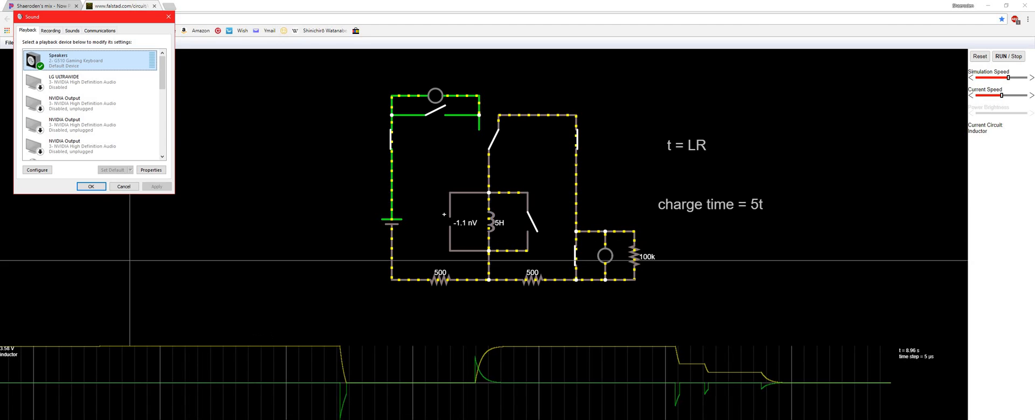